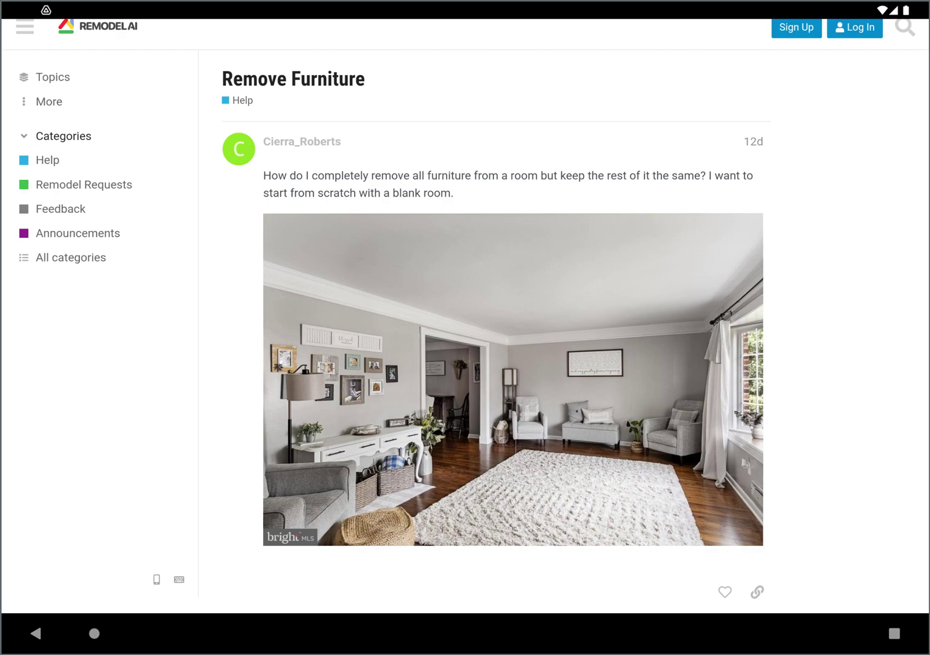
Step: Return to Remodel AI, start an Interior Editor project and browse the sample starting images
left_click(894, 632)
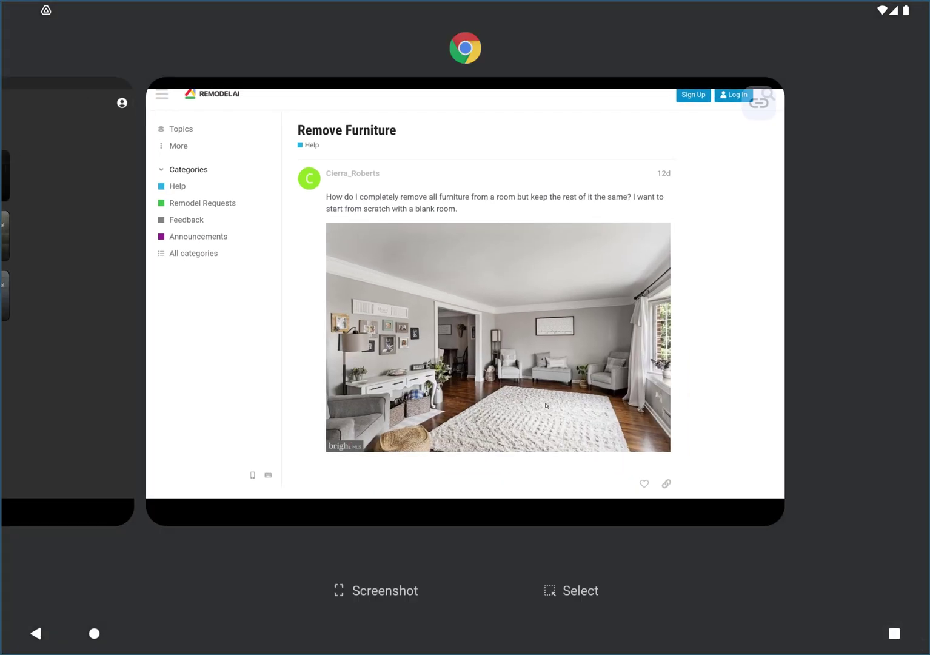
scroll(625, 406, "up", 2)
left_click(624, 406)
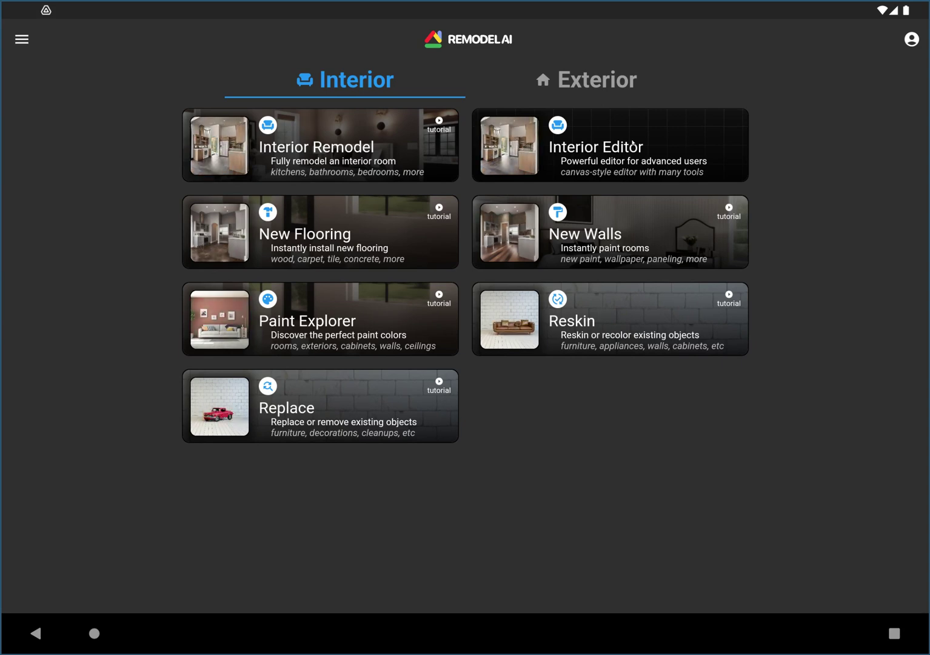
left_click(632, 161)
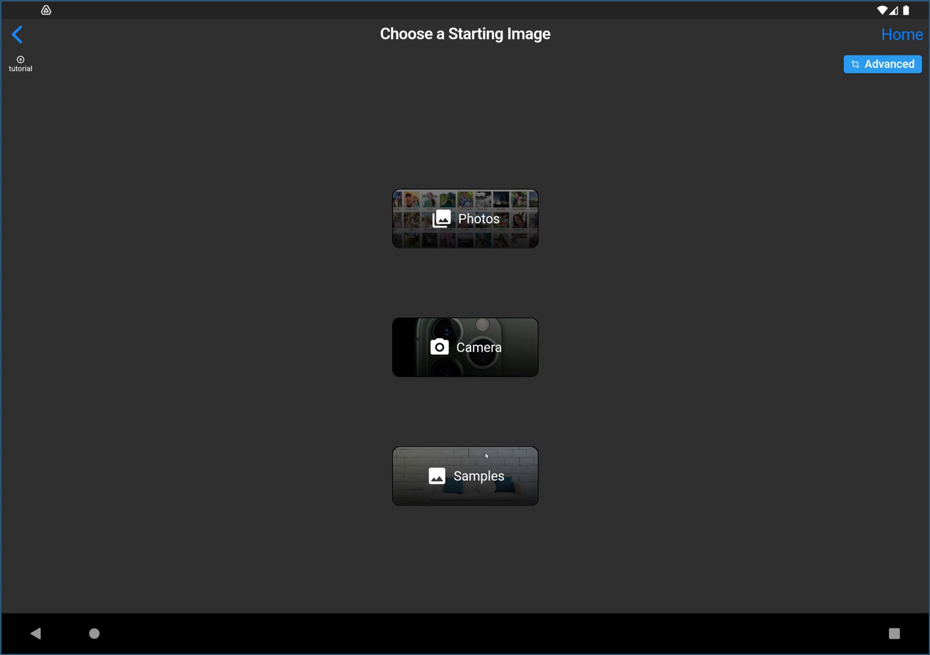
left_click(468, 480)
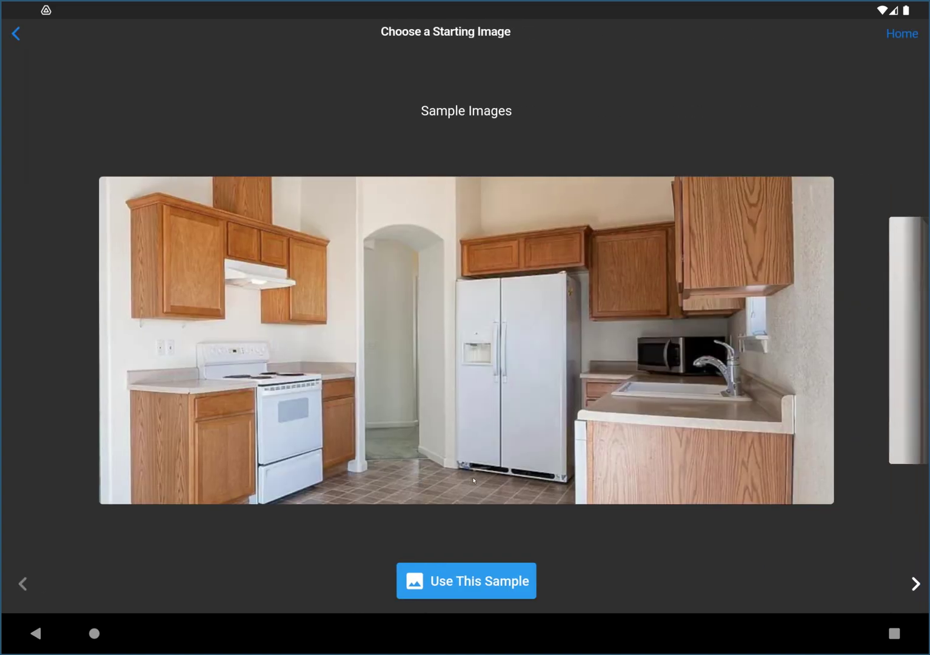
Step: Load the living room photo from Google Drive's My Drive > forums folder as the starting image
left_click(18, 35)
left_click(462, 218)
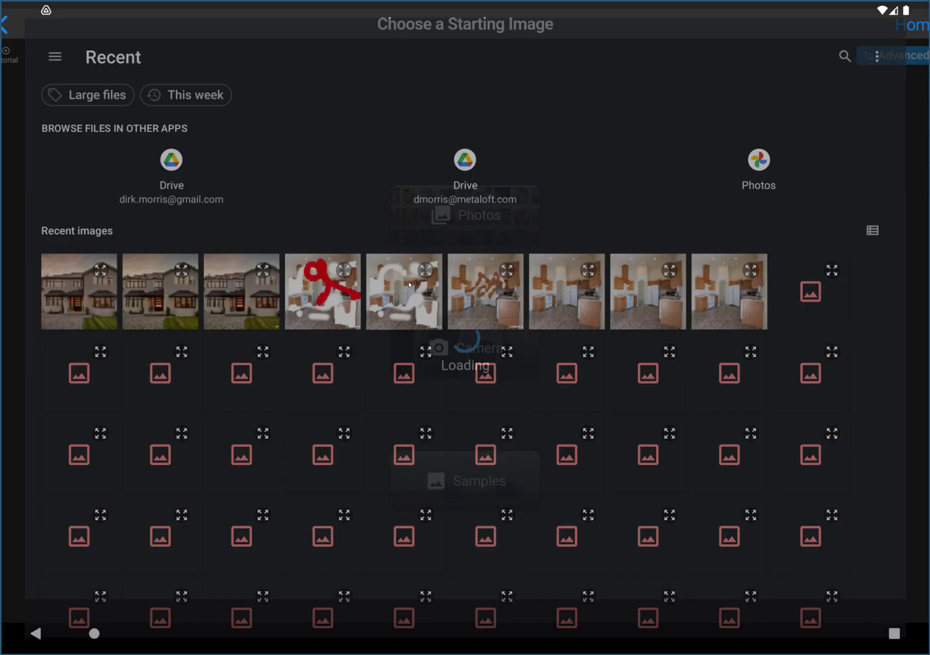
left_click(157, 153)
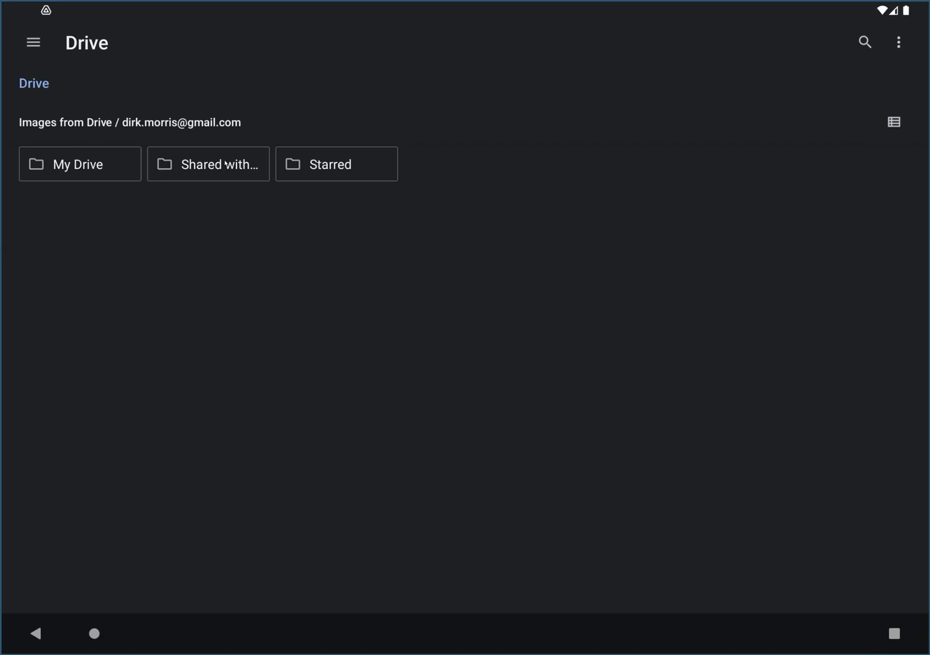
left_click(88, 172)
left_click(75, 166)
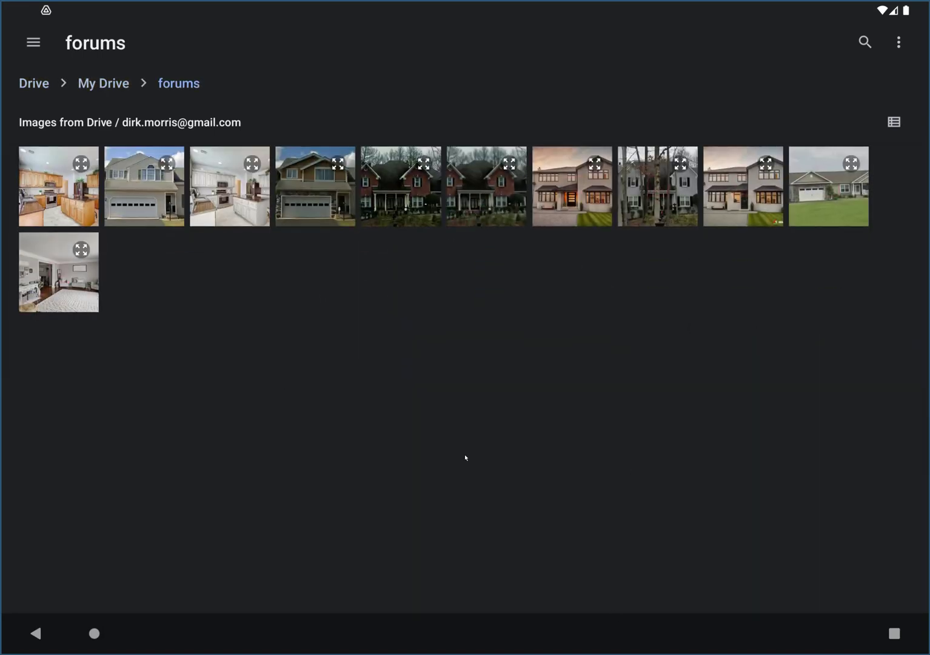
left_click(64, 286)
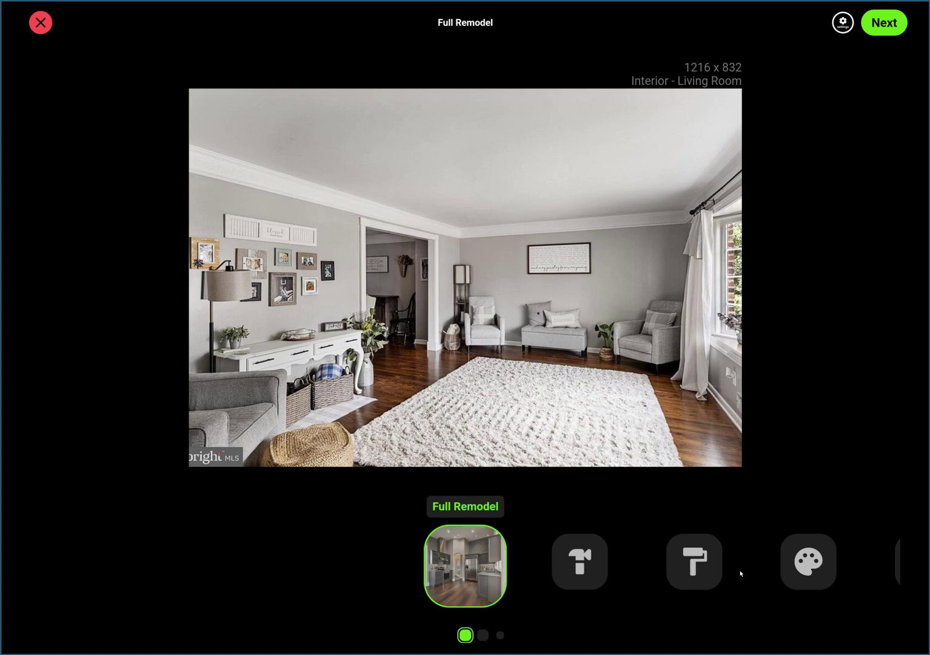
Step: Select the Replace feature from the carousel and continue to its masking step
left_click_drag(740, 572, 318, 554)
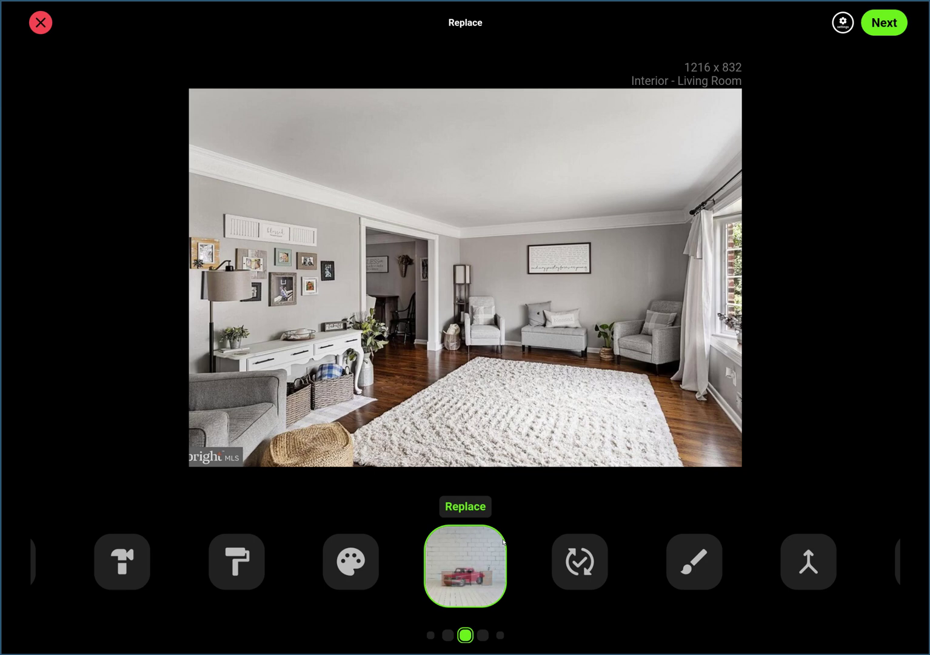
left_click(887, 25)
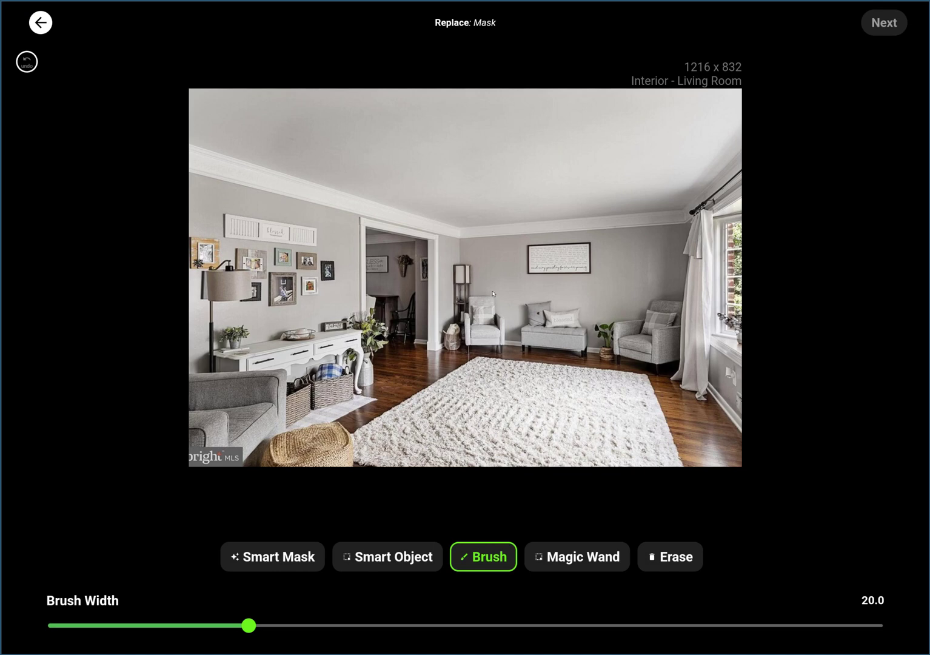
Step: Widen the brush to 44.6, mask the lamp and chair, and erase excess mask at the rug edge
mouse_move(494, 295)
left_mouse_down()
mouse_move(464, 265)
mouse_move(458, 276)
left_mouse_up()
left_click_drag(266, 626, 509, 625)
mouse_move(460, 261)
left_mouse_down()
mouse_move(457, 345)
mouse_move(454, 328)
mouse_move(481, 323)
mouse_move(475, 293)
mouse_move(499, 316)
mouse_move(493, 341)
mouse_move(465, 353)
mouse_move(490, 355)
mouse_move(536, 330)
mouse_move(533, 311)
mouse_move(534, 337)
mouse_move(519, 337)
mouse_move(575, 347)
mouse_move(570, 328)
mouse_move(542, 309)
mouse_move(583, 323)
mouse_move(580, 340)
mouse_move(512, 343)
mouse_move(613, 341)
mouse_move(621, 342)
mouse_move(579, 345)
mouse_move(628, 354)
mouse_move(593, 330)
mouse_move(675, 310)
mouse_move(675, 334)
mouse_move(652, 345)
mouse_move(668, 357)
mouse_move(570, 356)
mouse_move(533, 343)
left_mouse_up()
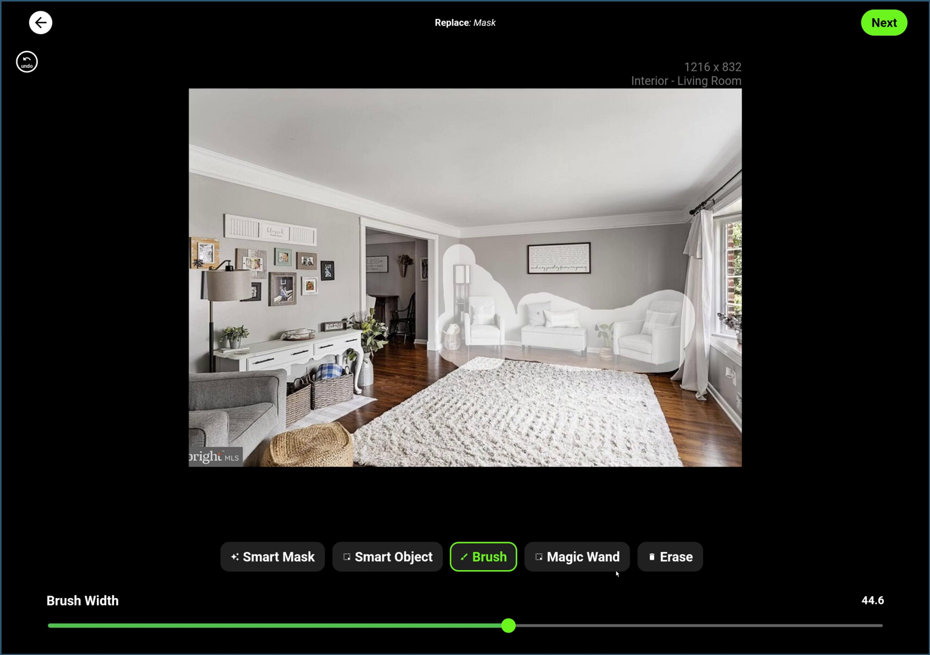
left_click(673, 562)
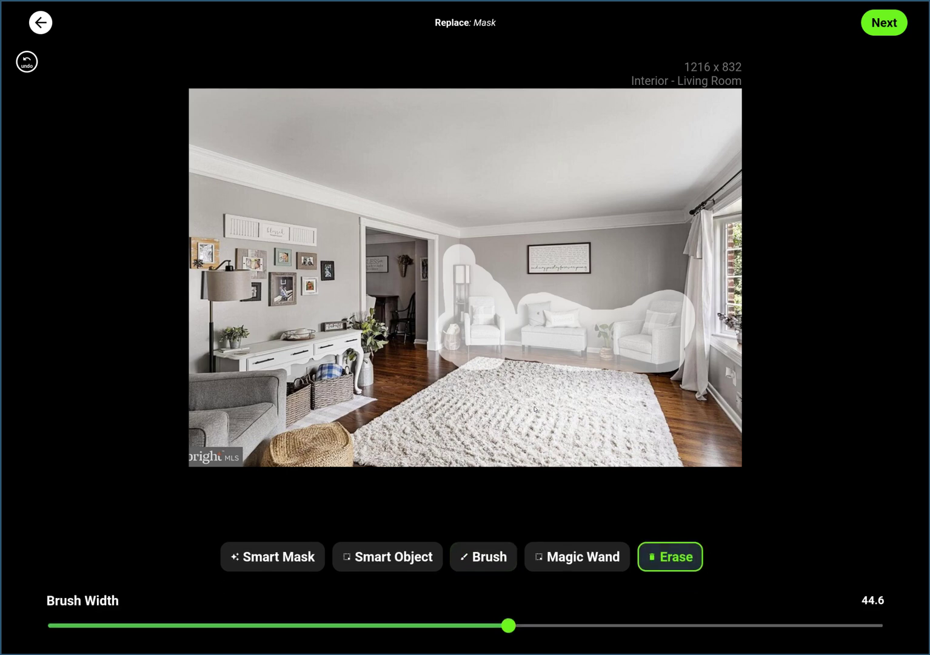
mouse_move(543, 377)
left_mouse_down()
mouse_move(598, 384)
mouse_move(464, 379)
left_mouse_up()
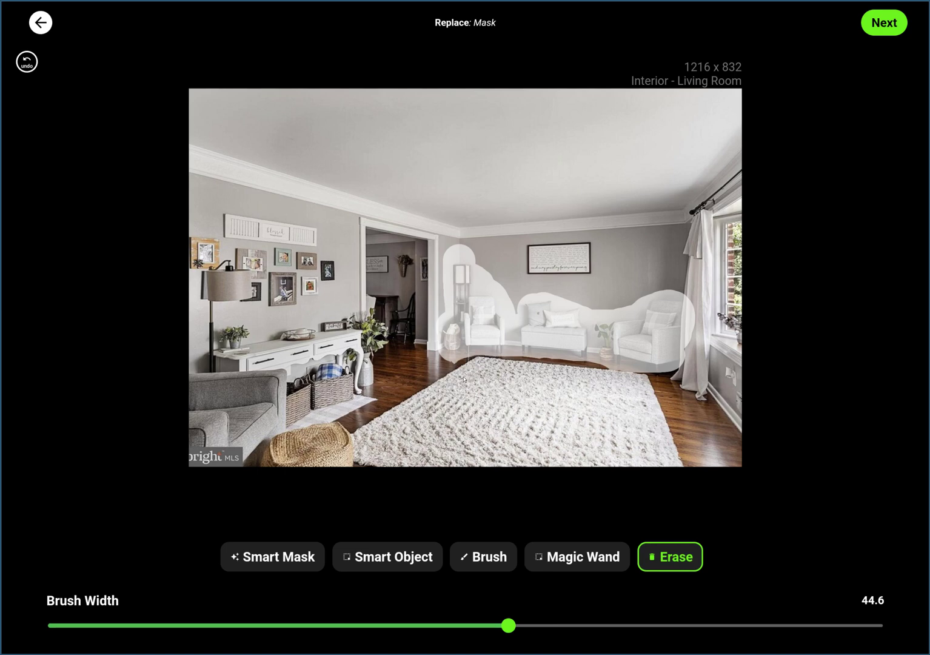
Step: Extend the mask along the floor and right armchair, then confirm it
left_click(487, 564)
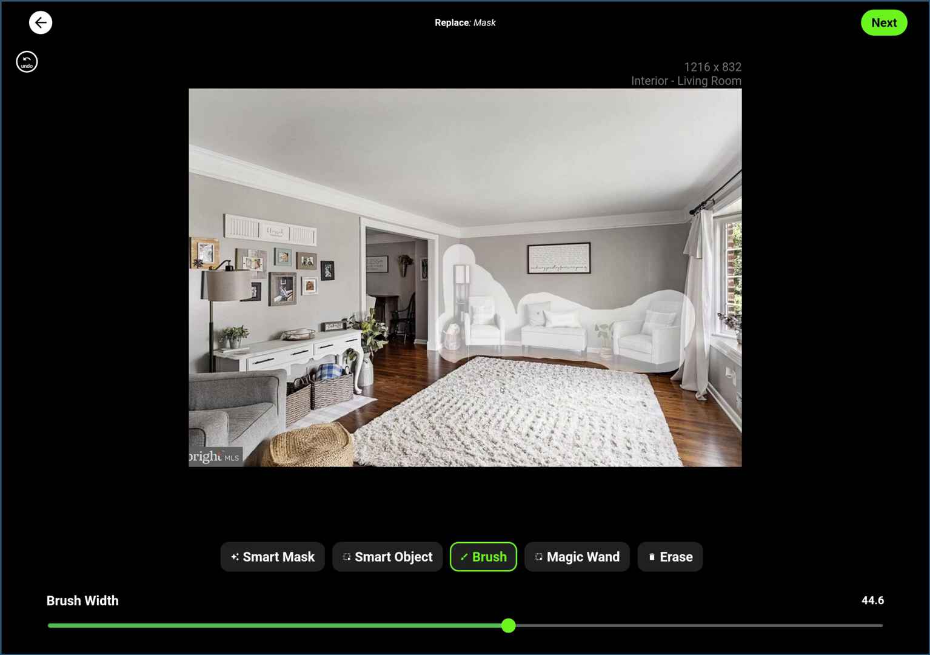
scroll(492, 391, "up", 5)
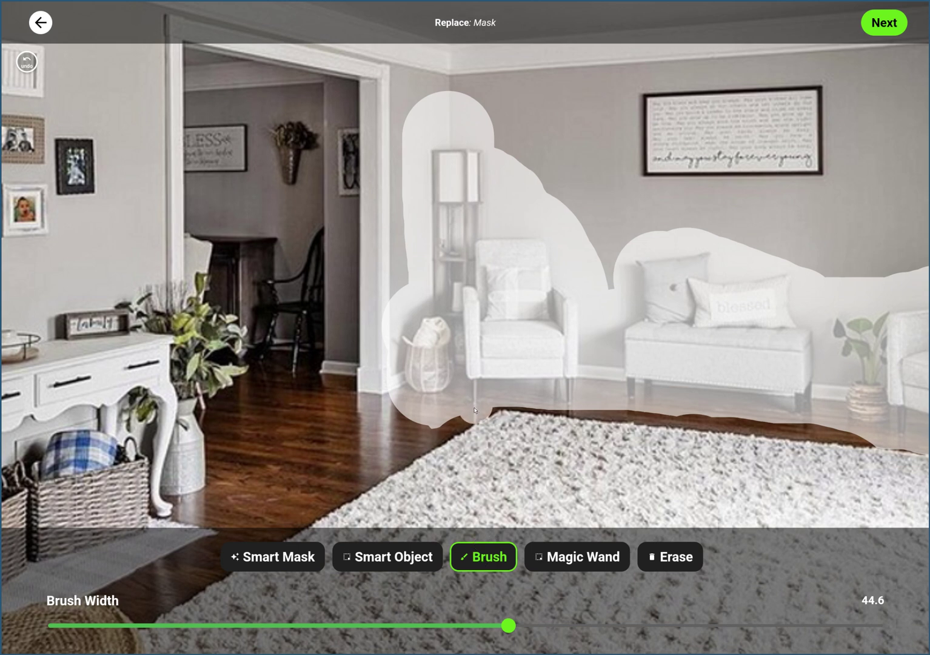
left_click_drag(474, 410, 582, 410)
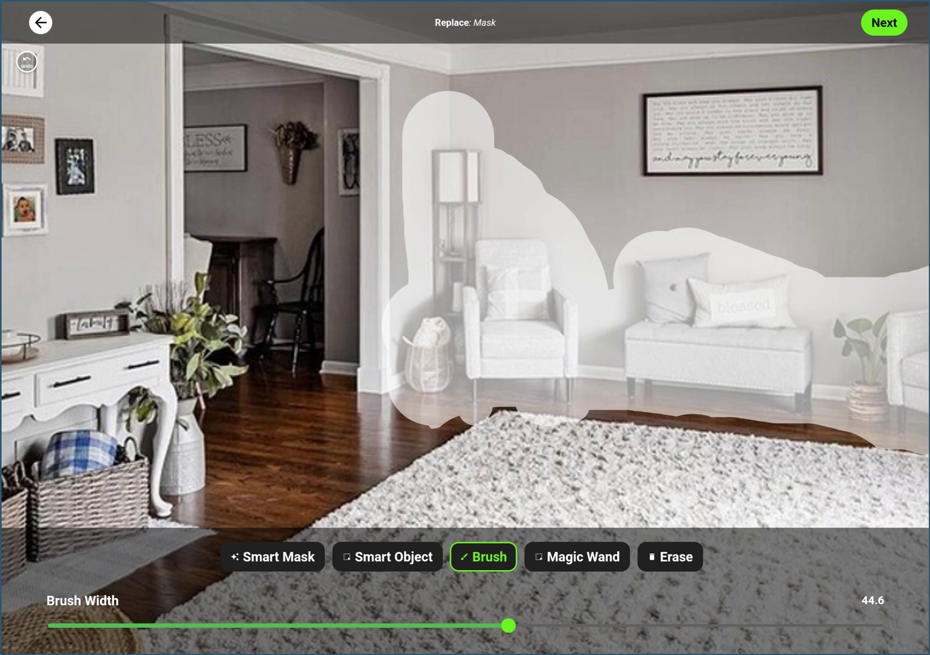
left_click(798, 420)
left_click_drag(777, 475, 538, 326, "ctrl")
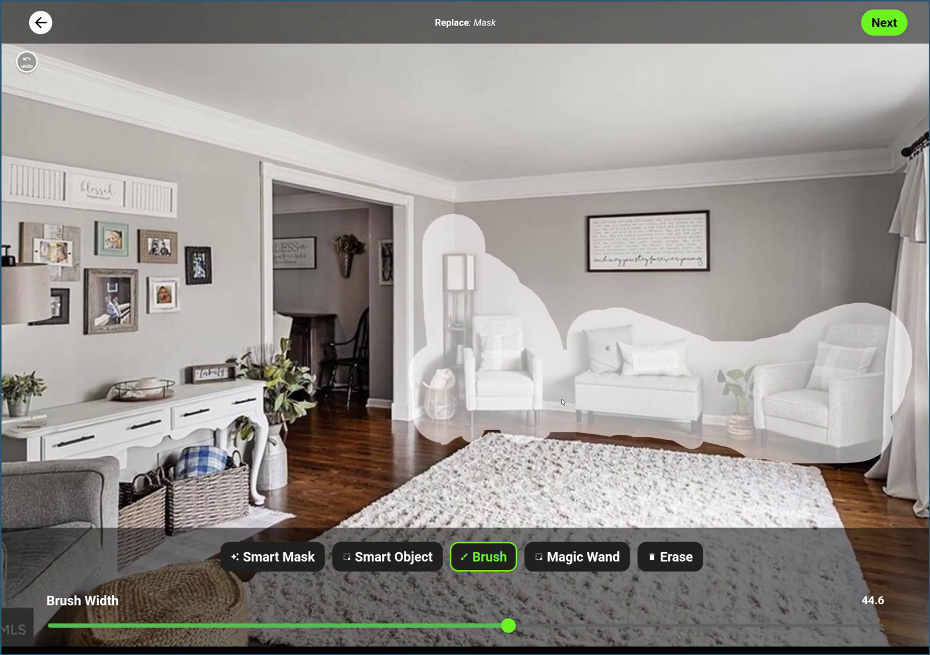
left_click(883, 22)
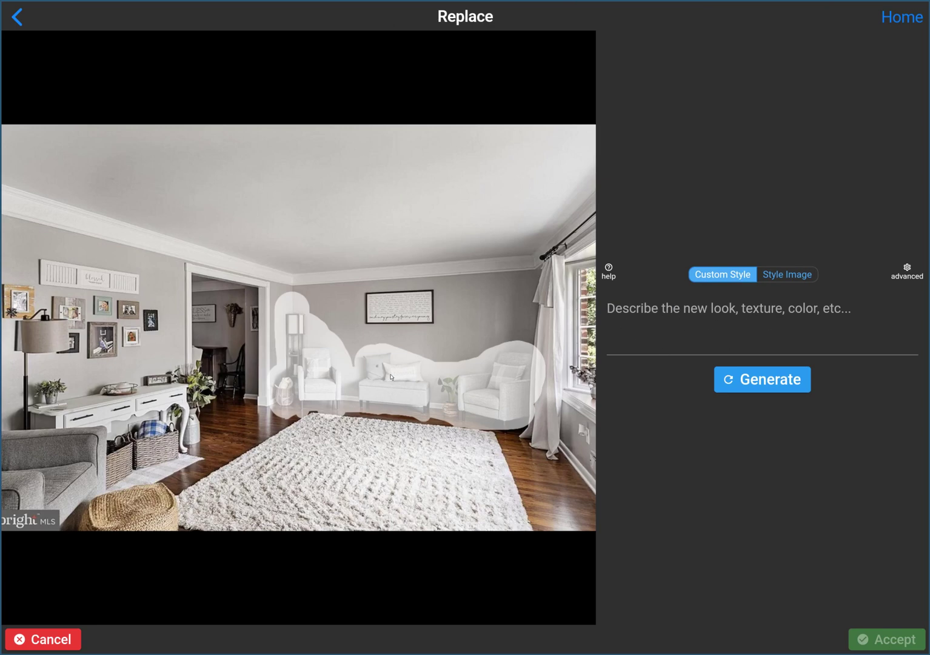
Step: Enter the prompt 'a nice clean empty room' and generate the replacement
left_click(675, 335)
type("i")
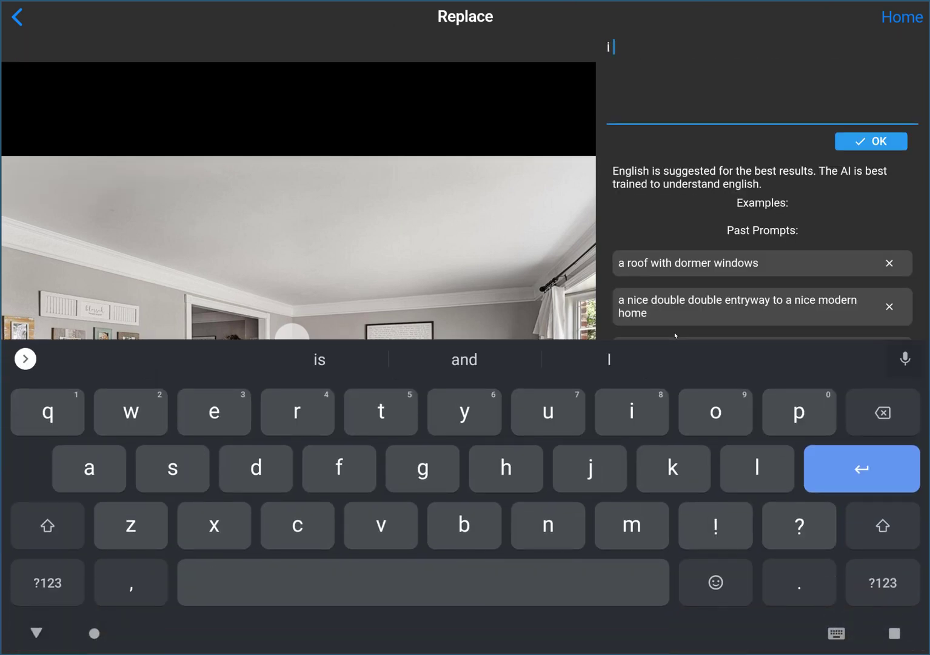
key("BackSpace")
type("a nicl")
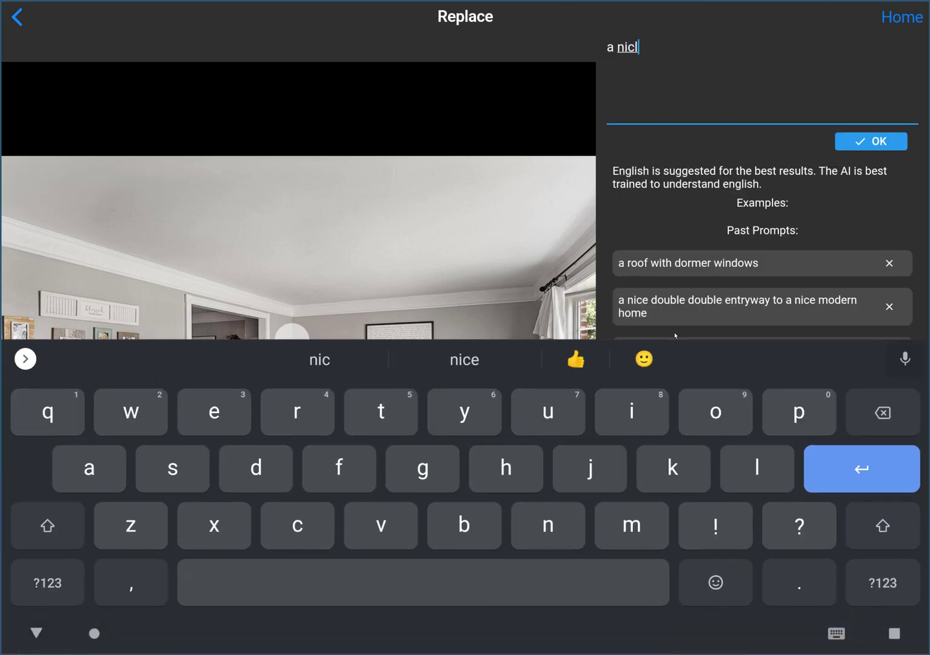
key("BackSpace")
type("e clean empt")
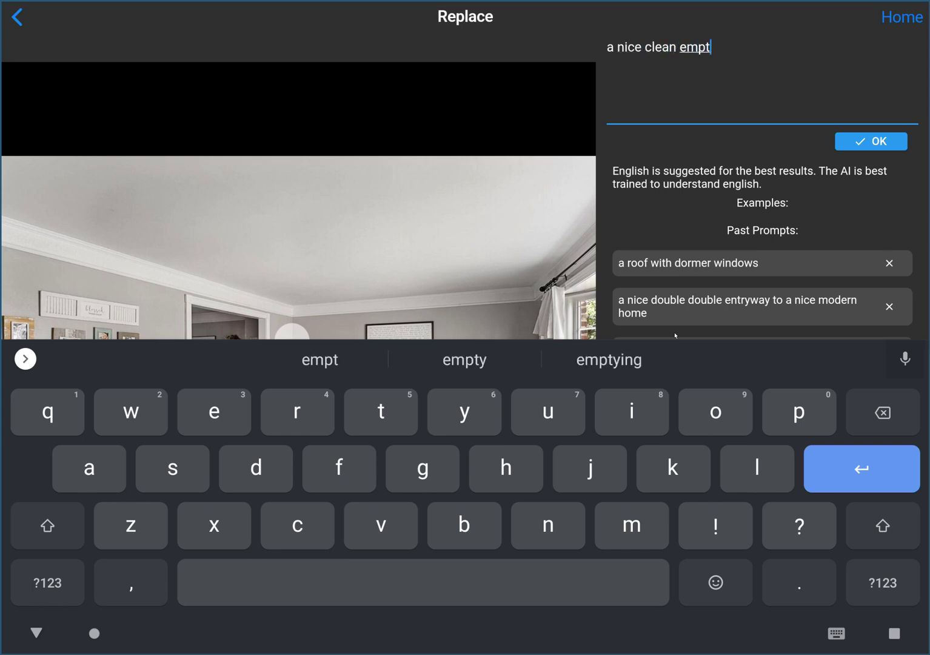
type("y room")
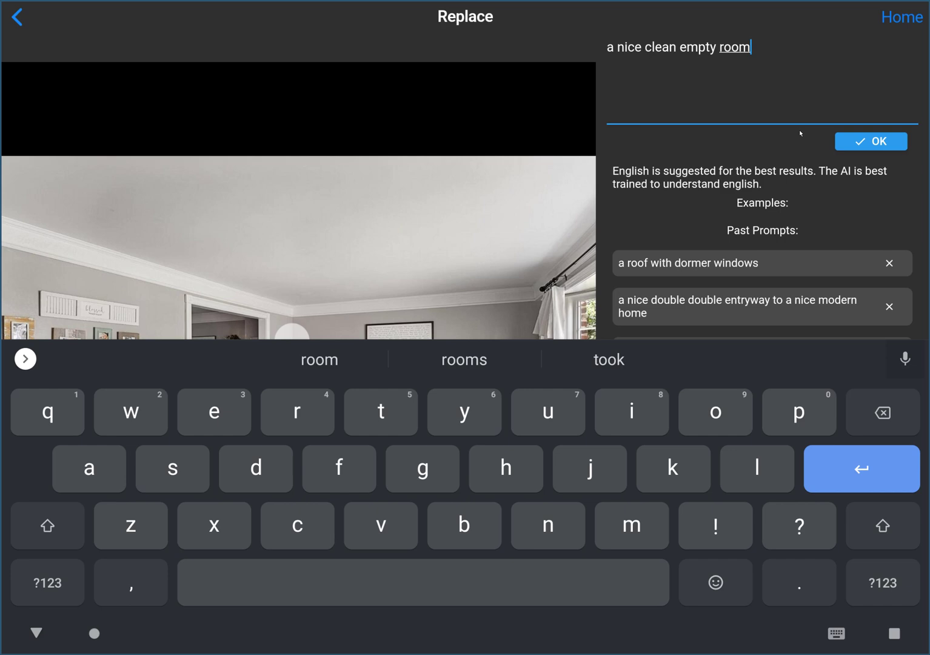
left_click(841, 143)
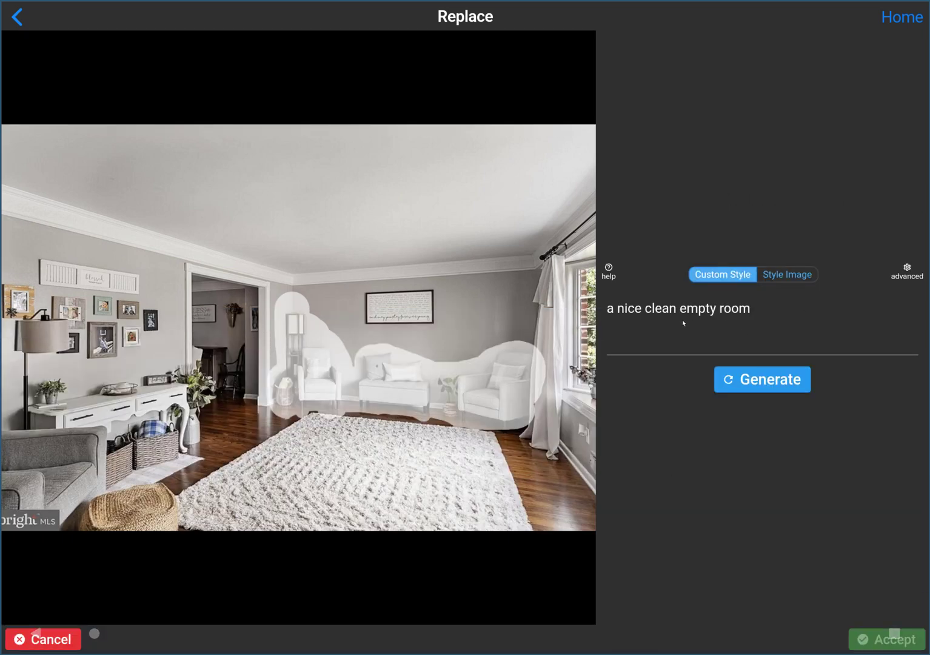
left_click(776, 390)
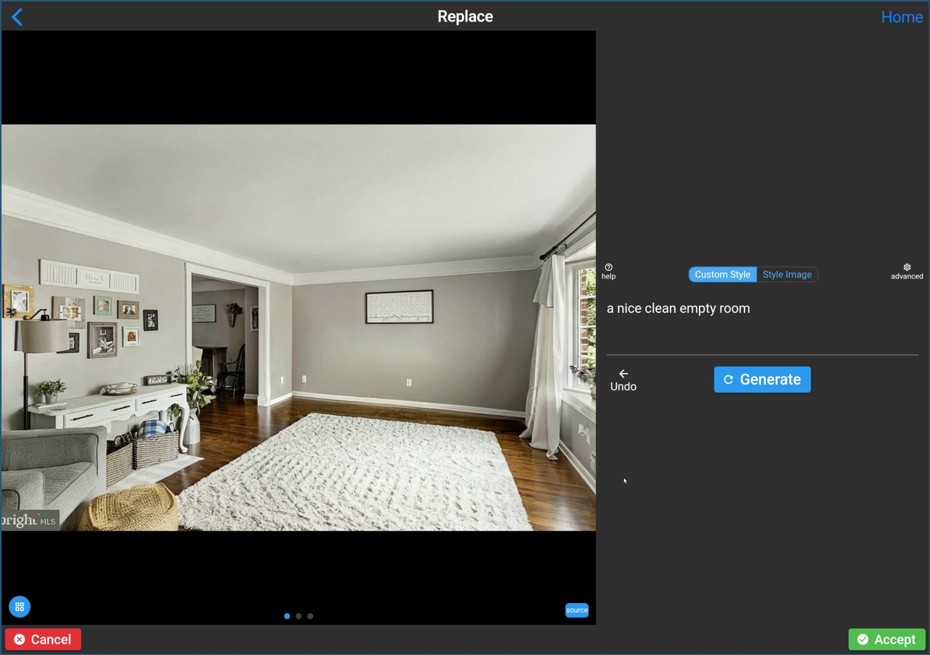
Step: Compare the variations with the original, then accept the first empty back-wall result
left_click(577, 609)
left_click(577, 609)
left_click(577, 609)
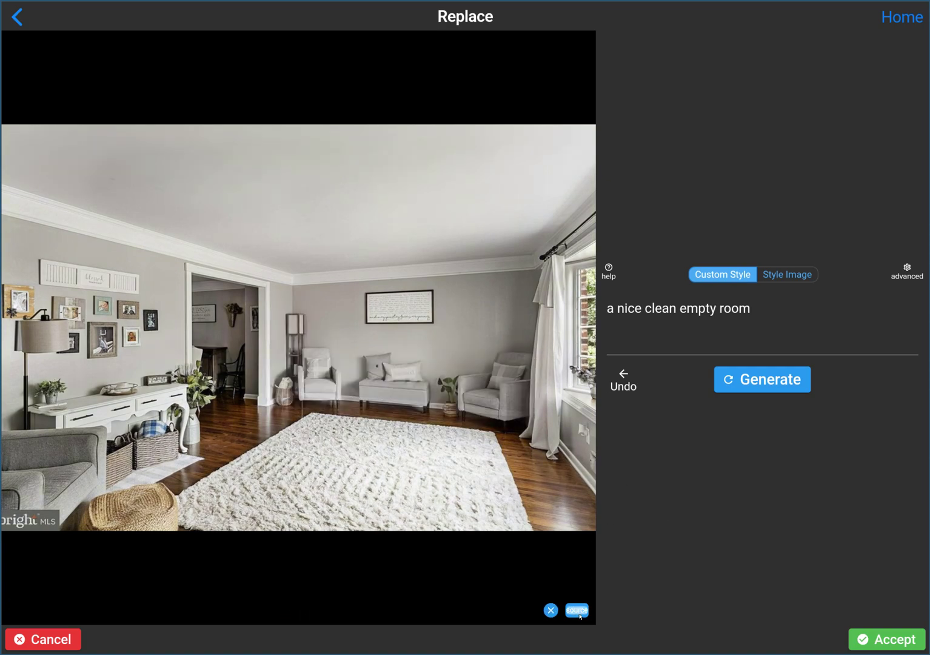
left_click(577, 610)
left_click_drag(518, 427, 491, 427)
left_click_drag(165, 401, 527, 428)
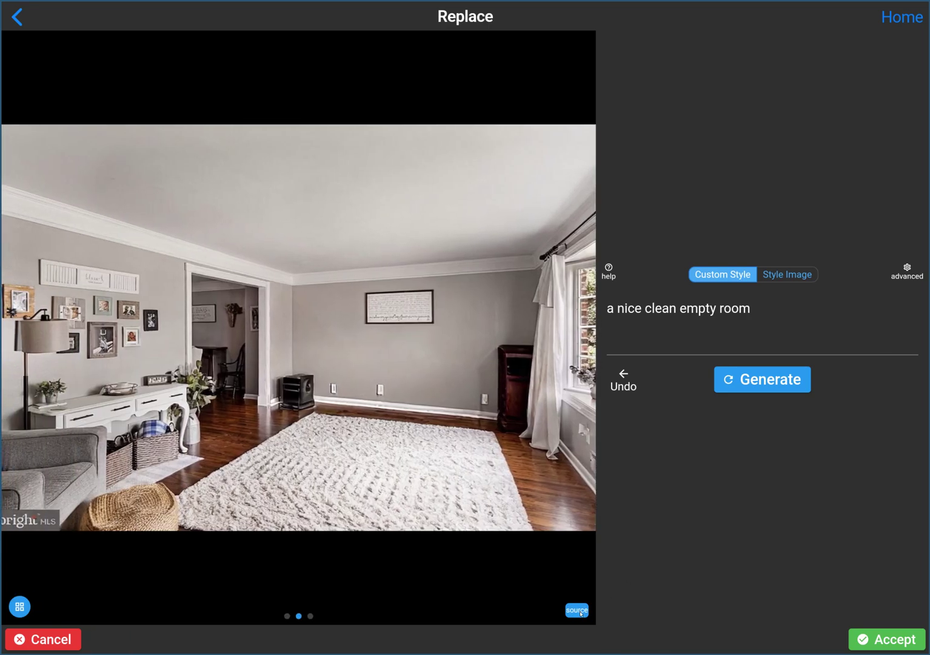
left_click(578, 611)
left_click_drag(298, 385, 543, 423)
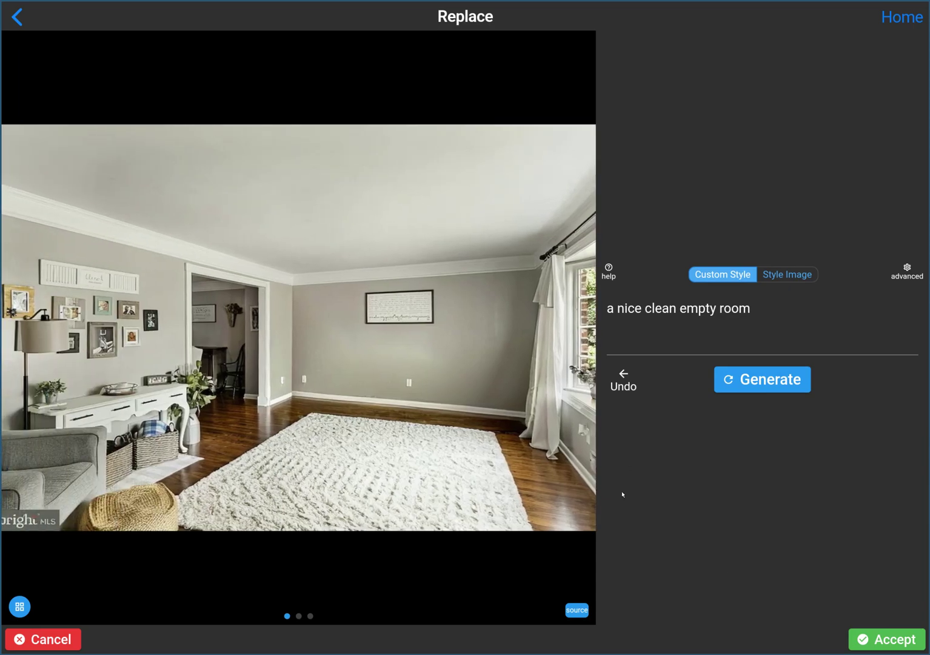
left_click(903, 642)
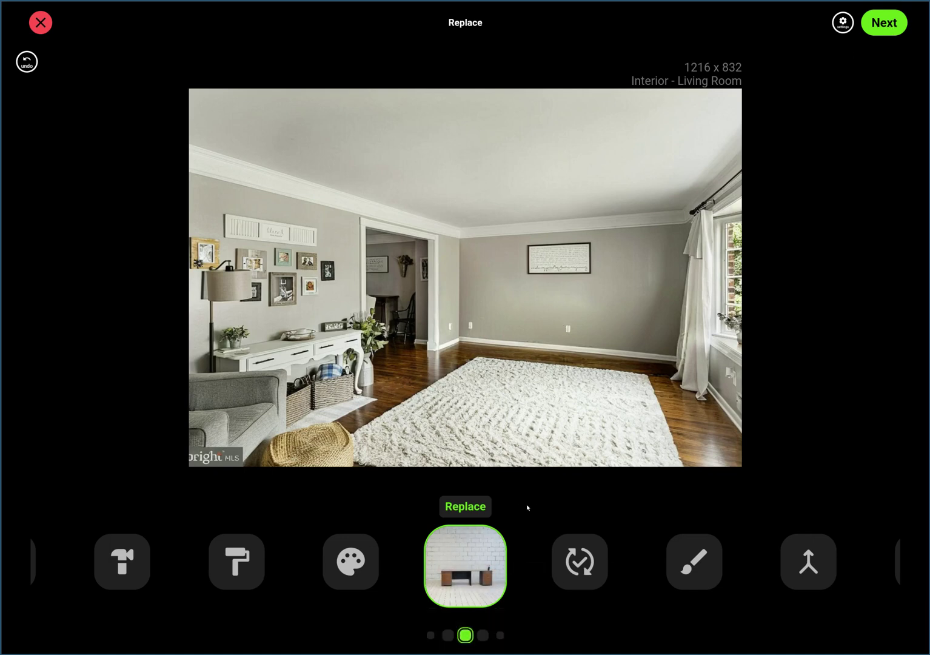
Step: Mask the left-wall frames and furniture, back-wall picture, window outlet and doorway furniture, using brush width 18.1
left_click(464, 566)
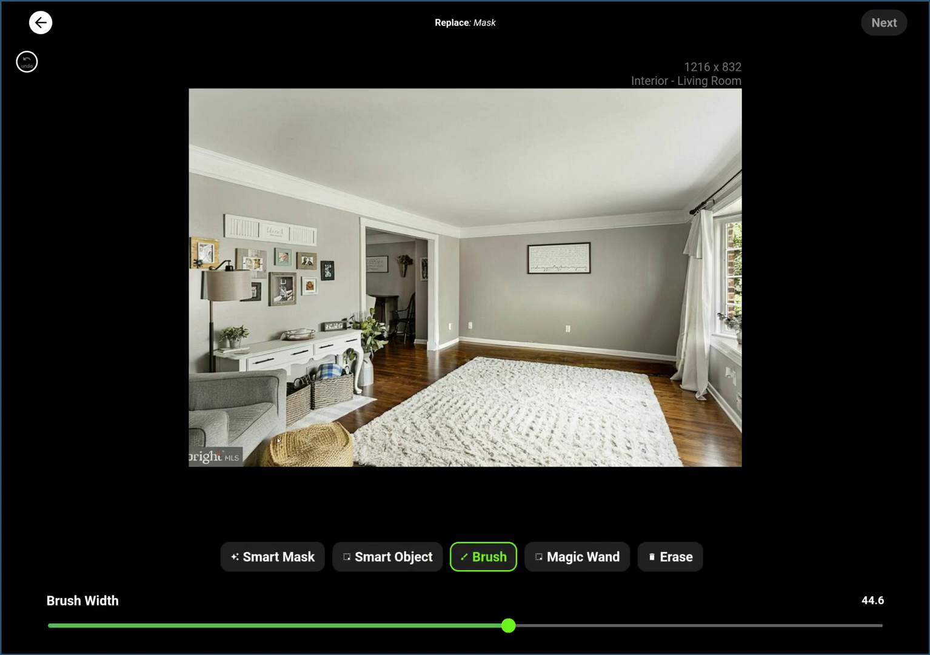
mouse_move(367, 377)
left_mouse_down()
mouse_move(367, 330)
mouse_move(370, 345)
mouse_move(352, 348)
mouse_move(347, 332)
mouse_move(251, 351)
mouse_move(226, 341)
mouse_move(240, 338)
mouse_move(248, 291)
mouse_move(229, 279)
mouse_move(211, 284)
mouse_move(195, 253)
mouse_move(225, 242)
mouse_move(228, 227)
mouse_move(297, 229)
mouse_move(327, 269)
mouse_move(260, 298)
mouse_move(332, 288)
mouse_move(294, 266)
mouse_move(235, 266)
mouse_move(238, 274)
mouse_move(215, 292)
mouse_move(215, 347)
mouse_move(193, 376)
mouse_move(200, 457)
mouse_move(355, 462)
mouse_move(324, 427)
mouse_move(364, 391)
mouse_move(324, 395)
mouse_move(328, 362)
mouse_move(337, 374)
mouse_move(330, 378)
mouse_move(323, 356)
mouse_move(241, 376)
mouse_move(295, 377)
mouse_move(217, 374)
mouse_move(305, 382)
mouse_move(244, 423)
mouse_move(235, 409)
mouse_move(216, 441)
mouse_move(276, 419)
mouse_move(250, 412)
mouse_move(294, 405)
mouse_move(306, 429)
mouse_move(254, 432)
mouse_move(273, 437)
left_mouse_up()
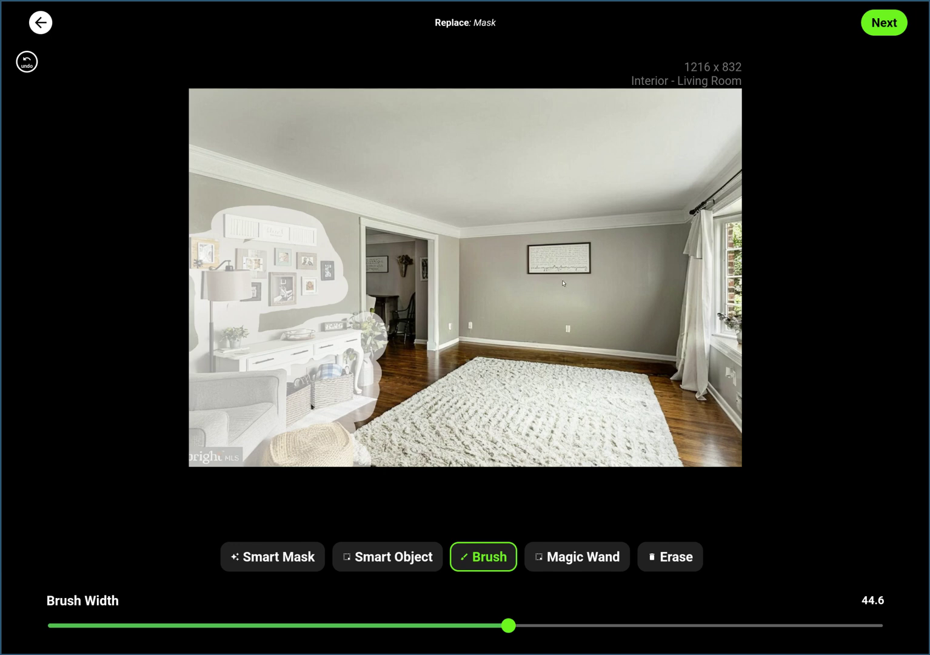
mouse_move(542, 272)
left_mouse_down()
mouse_move(532, 262)
mouse_move(586, 261)
mouse_move(533, 259)
mouse_move(587, 271)
left_mouse_up()
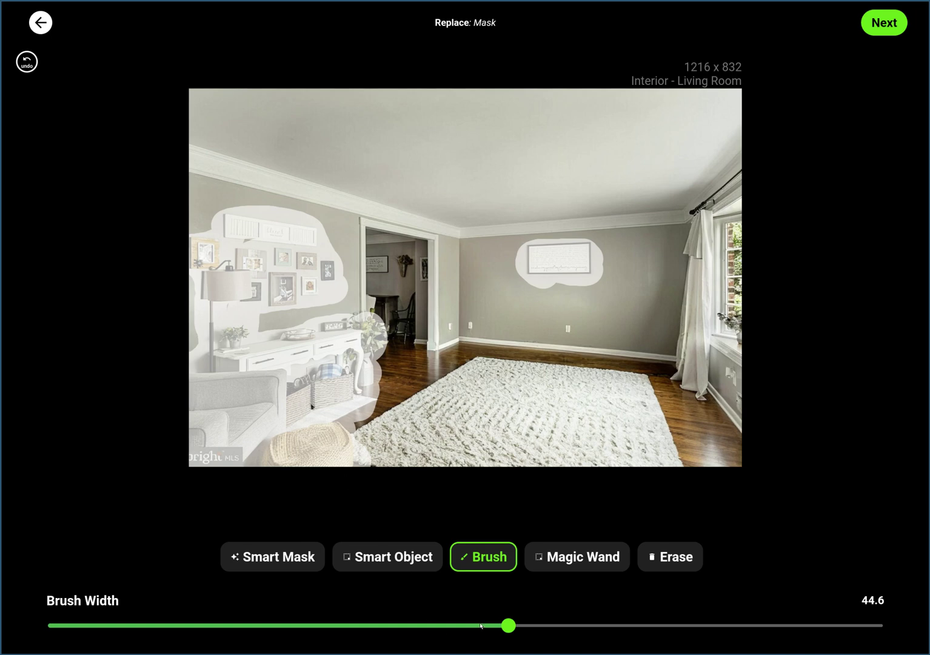
left_click_drag(481, 626, 229, 625)
mouse_move(733, 382)
left_mouse_down()
mouse_move(727, 368)
mouse_move(742, 406)
mouse_move(734, 383)
left_mouse_up()
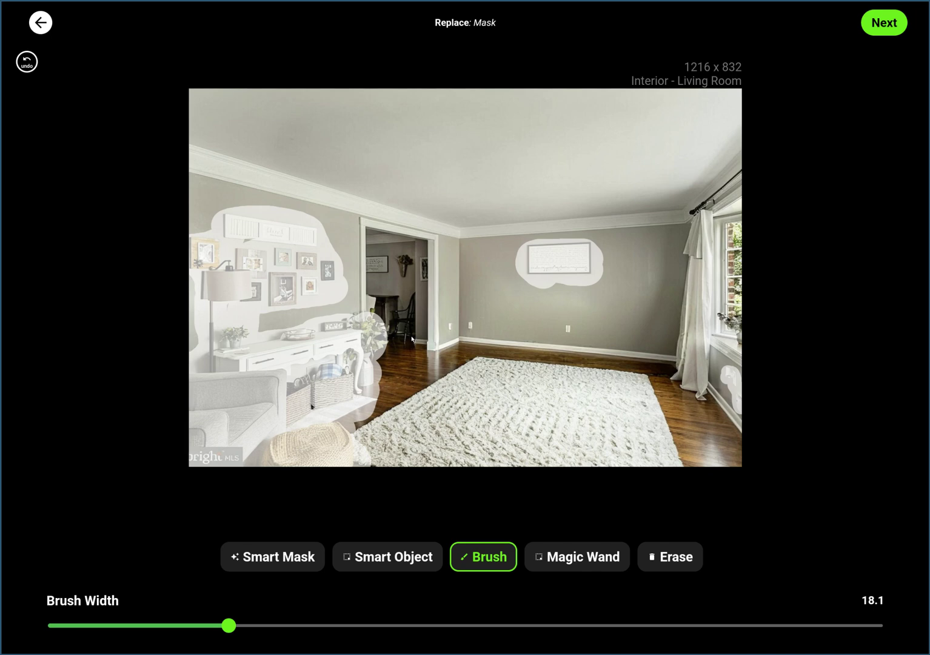
mouse_move(412, 339)
left_mouse_down()
mouse_move(380, 340)
mouse_move(414, 319)
mouse_move(415, 265)
mouse_move(372, 262)
mouse_move(376, 311)
mouse_move(398, 323)
mouse_move(406, 271)
mouse_move(378, 265)
mouse_move(376, 308)
mouse_move(396, 299)
mouse_move(386, 305)
mouse_move(389, 323)
mouse_move(402, 309)
mouse_move(394, 281)
mouse_move(422, 265)
left_mouse_up()
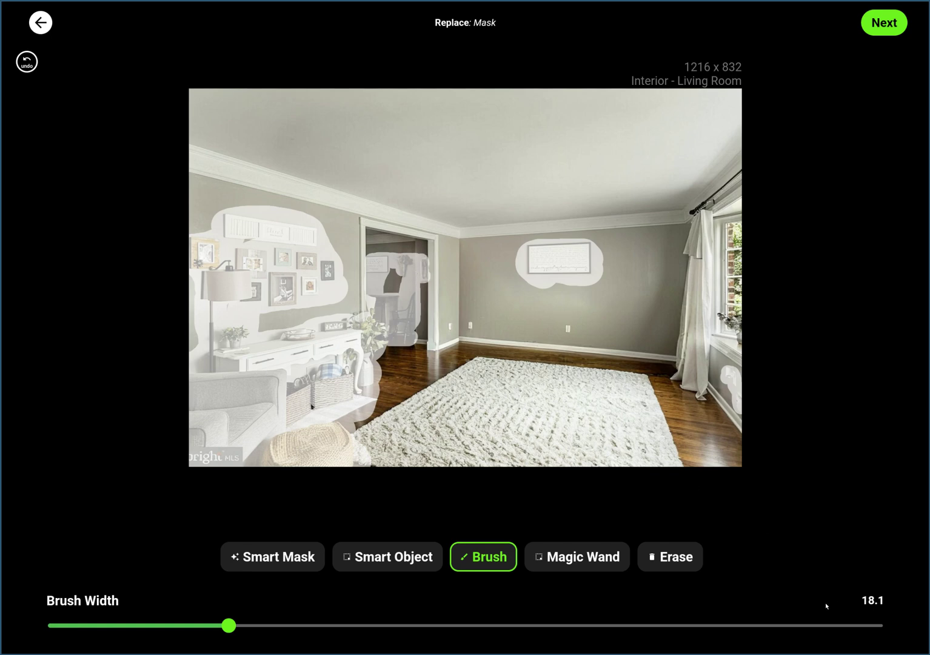
Step: Reuse the past prompt 'a nice clean empty room' and generate the new results
left_click(882, 23)
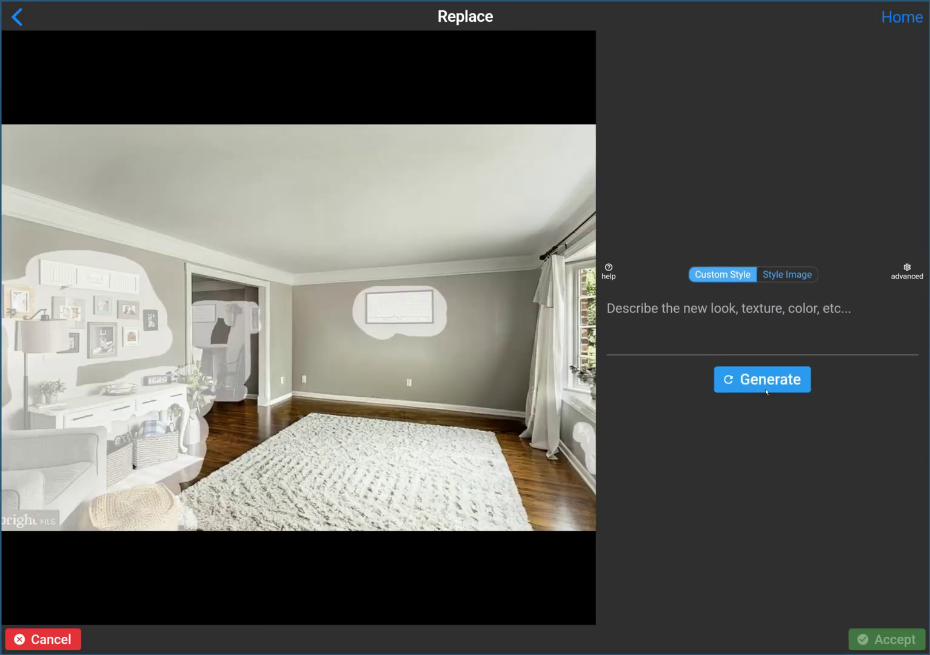
left_click(765, 328)
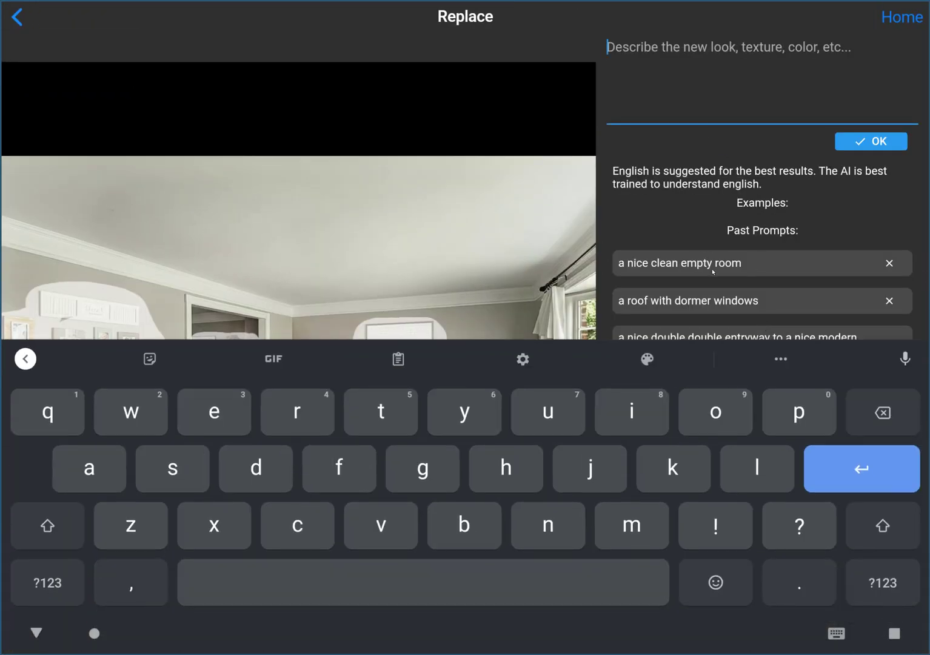
left_click(713, 271)
key("Return")
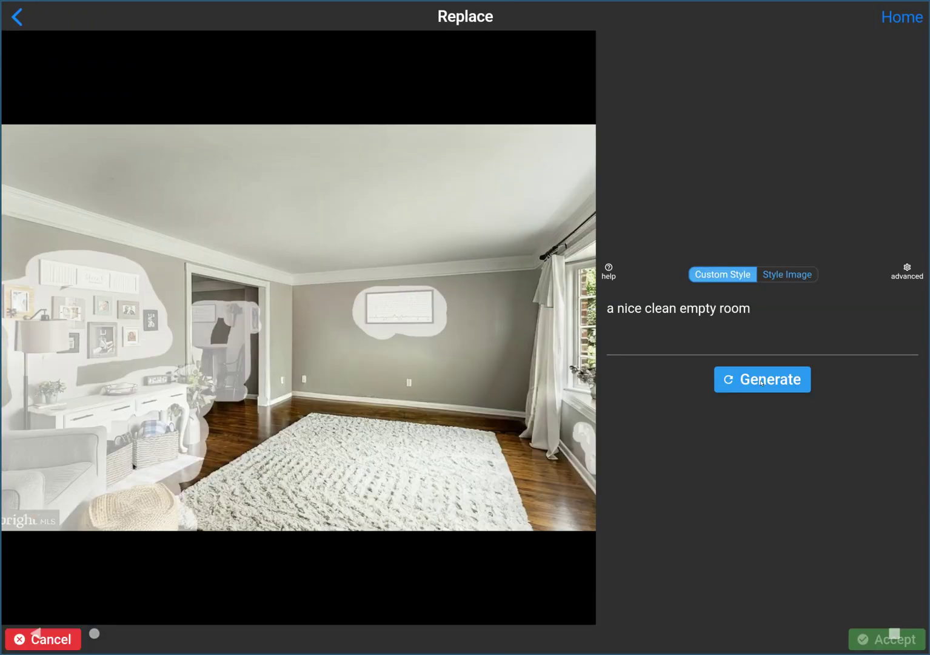
left_click(761, 381)
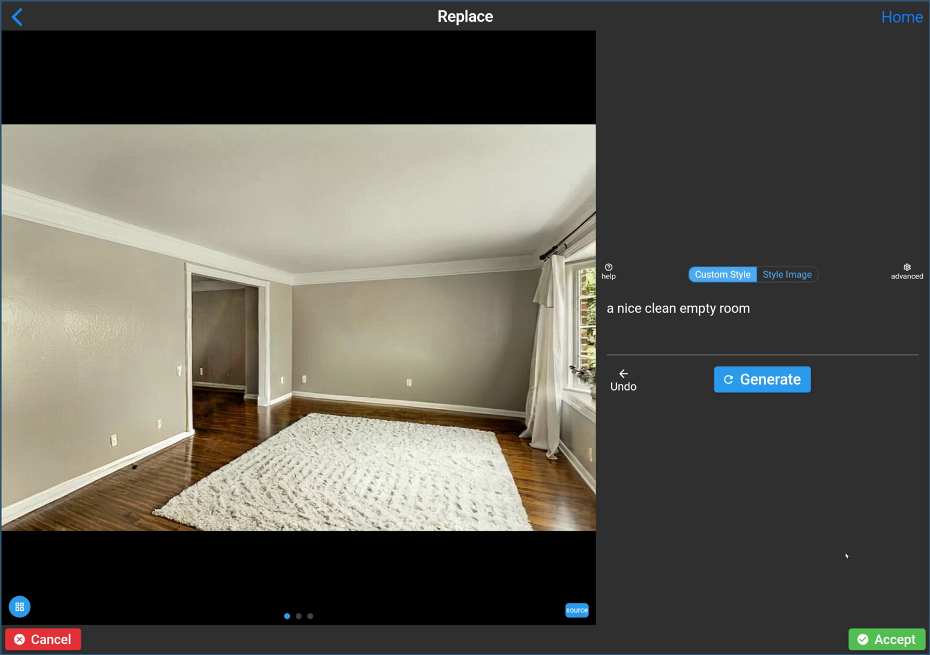
Step: Accept the emptied room, then undo and redo to compare it with the furnished original
left_click(894, 632)
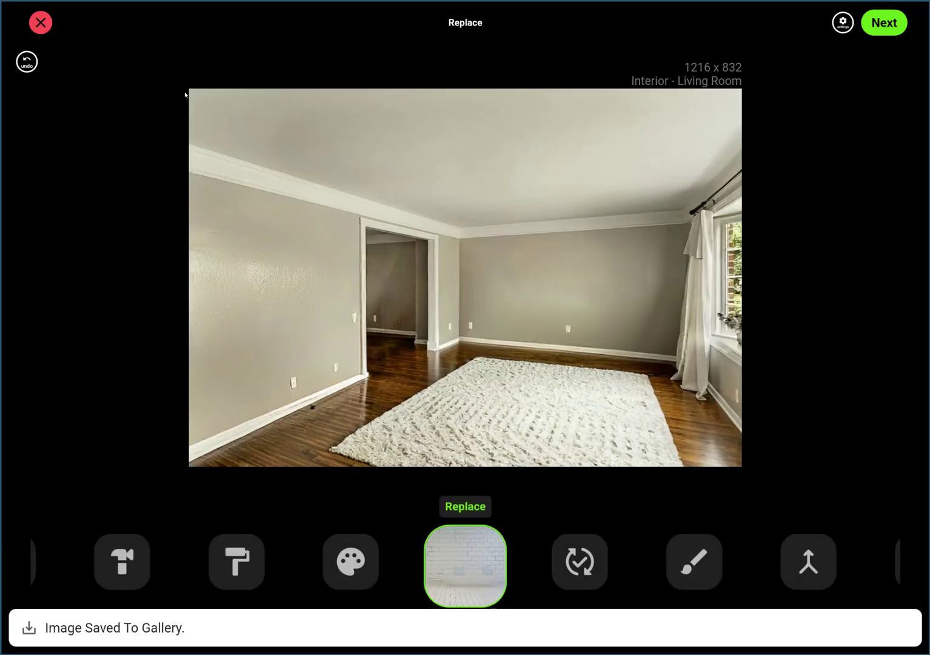
left_click(27, 62)
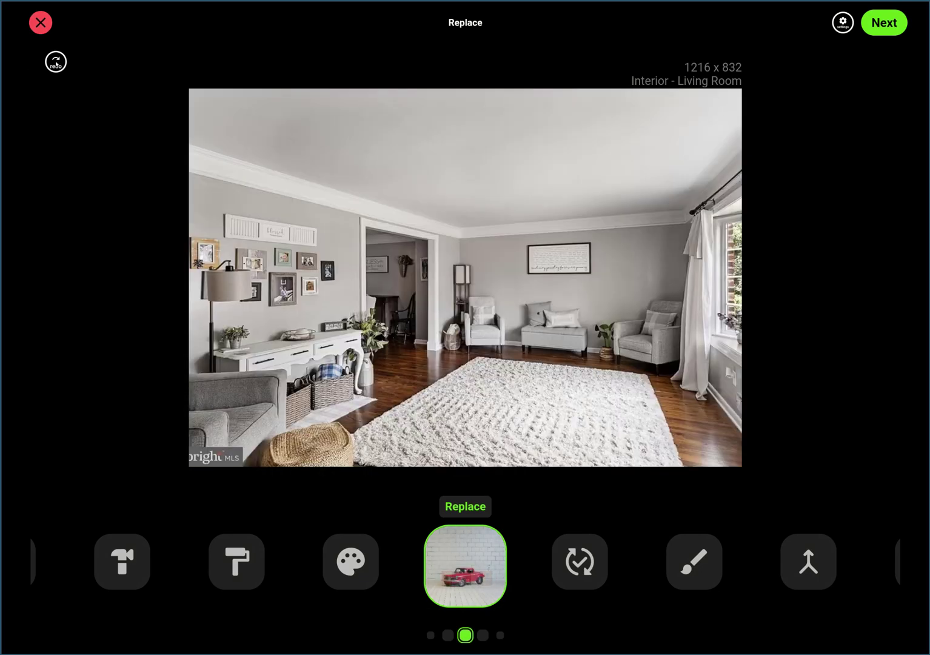
left_click(55, 61)
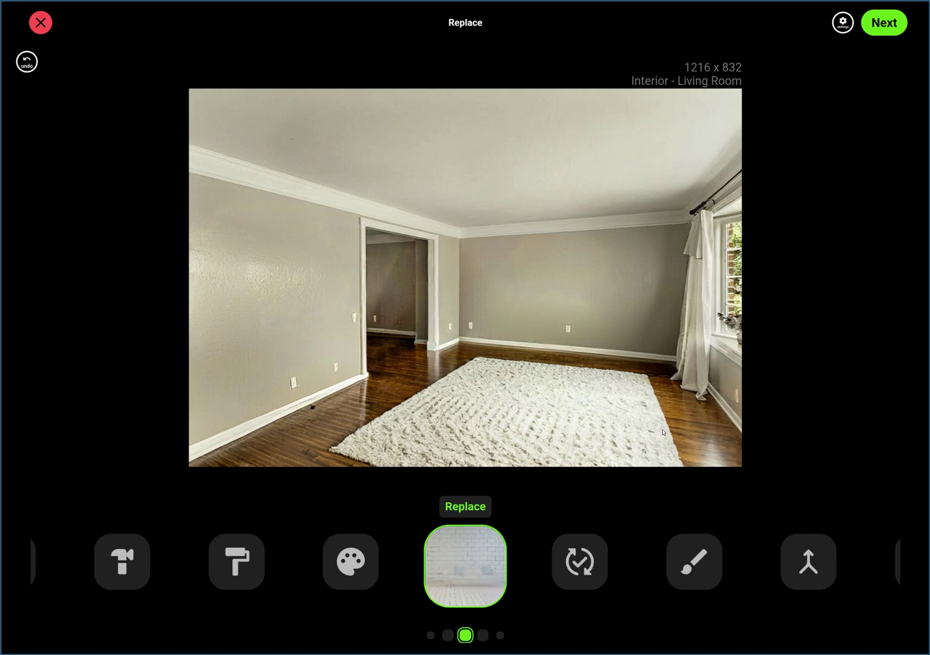
Step: Select Creative Upscaler from the bottom tool carousel for the 1216 x 832 emptied photo
left_click_drag(743, 561, 318, 543)
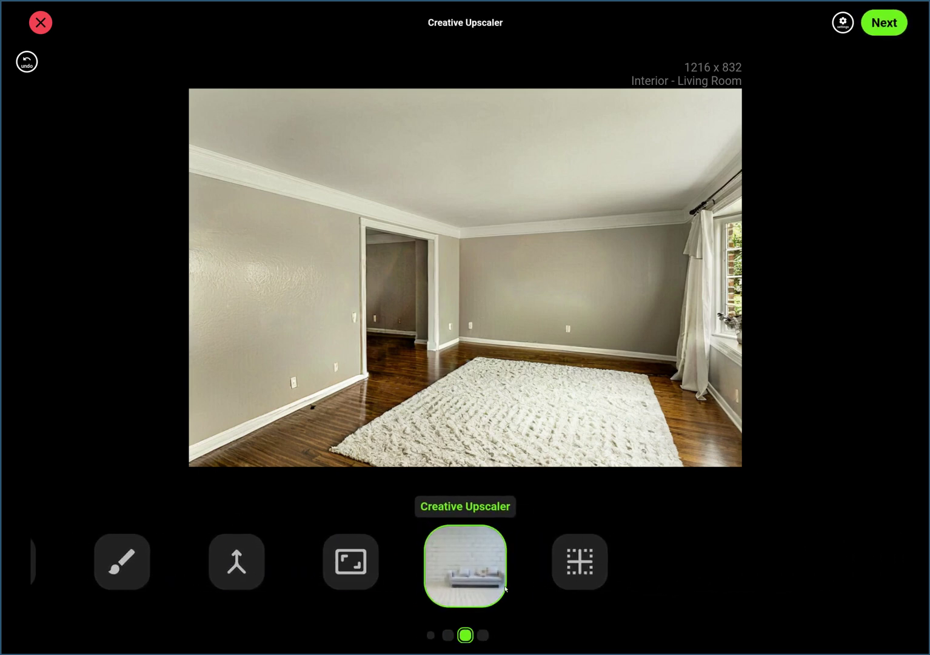
scroll(450, 562, "down", 1)
left_click_drag(450, 563, 577, 561)
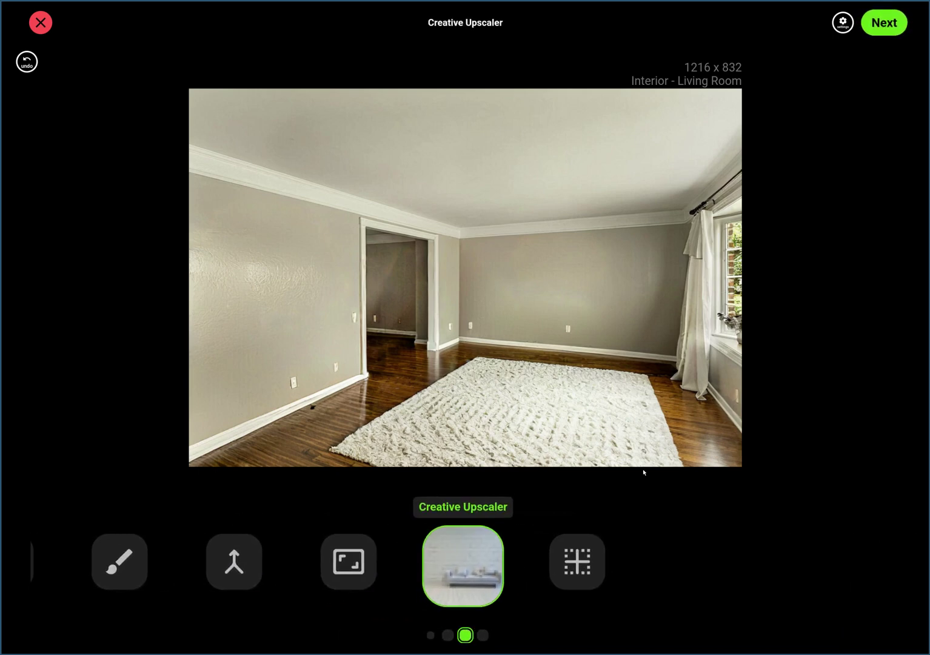